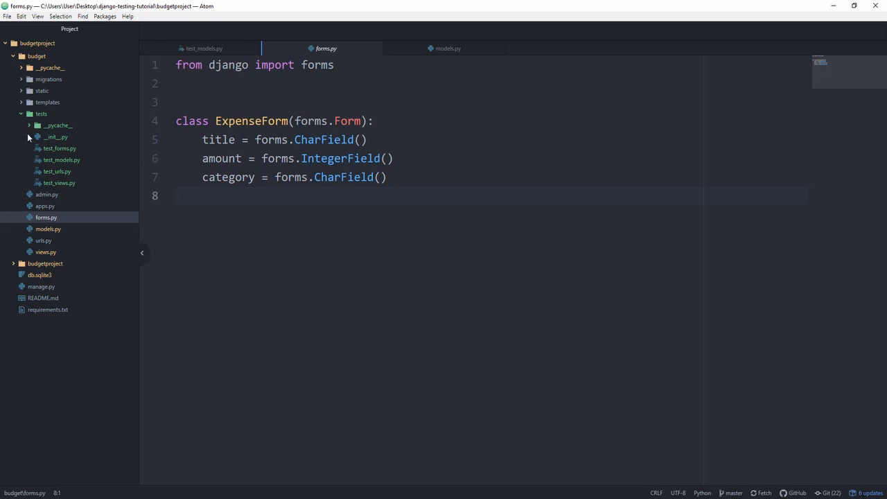
Open tests/test_forms.py and declare class TestForms(SimpleTestCase) with its body started.
{"action": "left_click", "coordinate": [61, 148]}
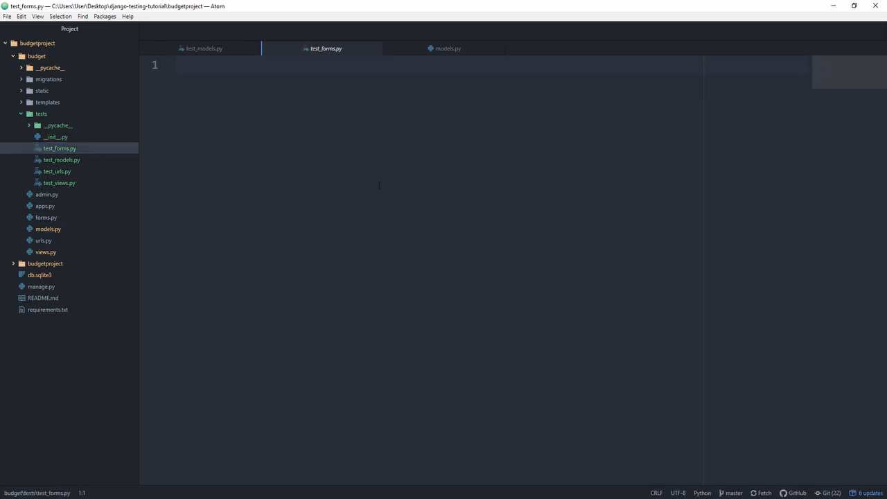
{"action": "key", "text": "Return"}
{"action": "key", "text": "Return"}
{"action": "type", "text": "class "}
{"action": "type", "text": "TestForms(Si"}
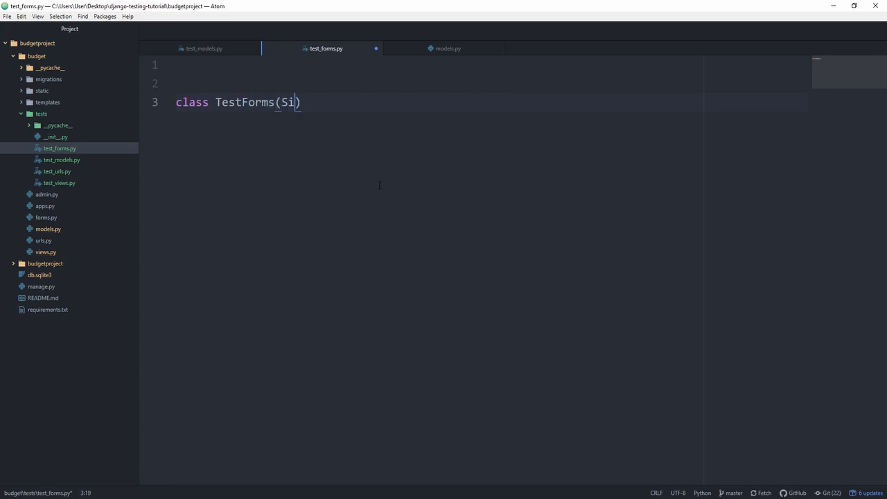
{"action": "type", "text": "mpleTest"}
{"action": "type", "text": "Case)):"}
{"action": "key", "text": "BackSpace"}
{"action": "key", "text": "BackSpace"}
{"action": "type", "text": ":"}
{"action": "key", "text": "Return"}
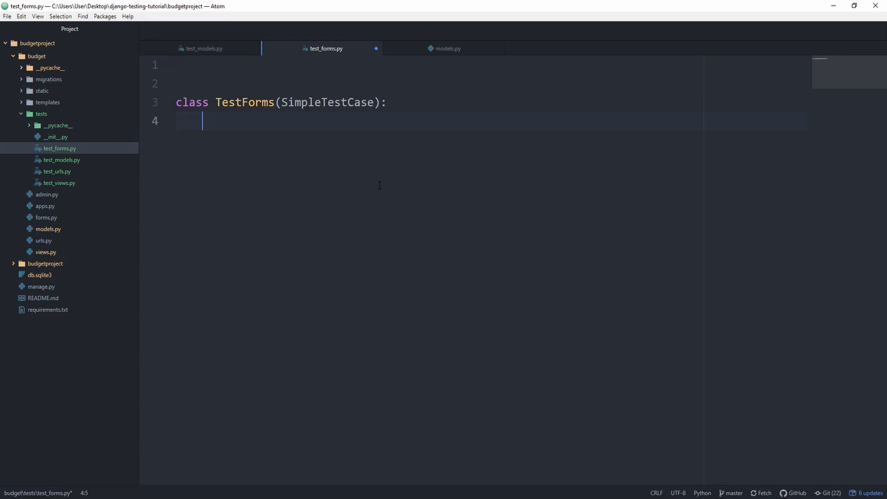
Add the SimpleTestCase and ExpenseForm import lines above the class, then return to its body.
{"action": "key", "text": "Up"}
{"action": "key", "text": "Up"}
{"action": "key", "text": "Up"}
{"action": "key", "text": "Return"}
{"action": "key", "text": "Up"}
{"action": "type", "text": "from django.tes"}
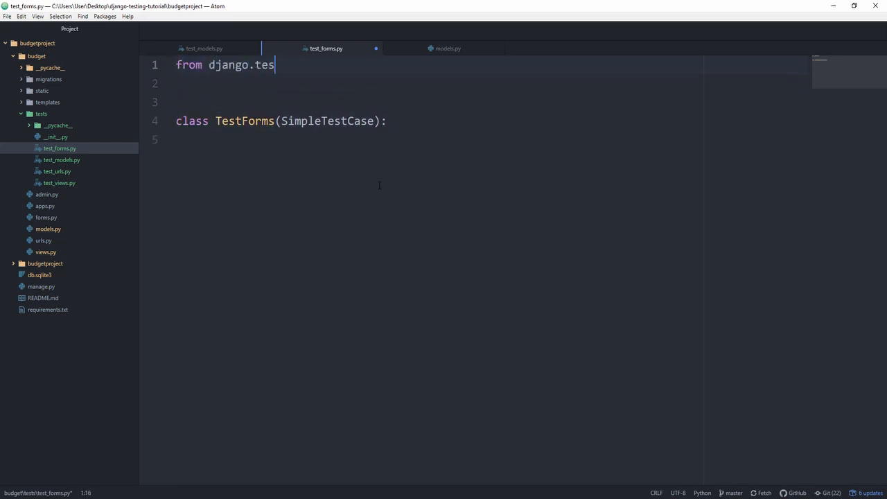
{"action": "type", "text": "t import Sim"}
{"action": "type", "text": "pleTest"}
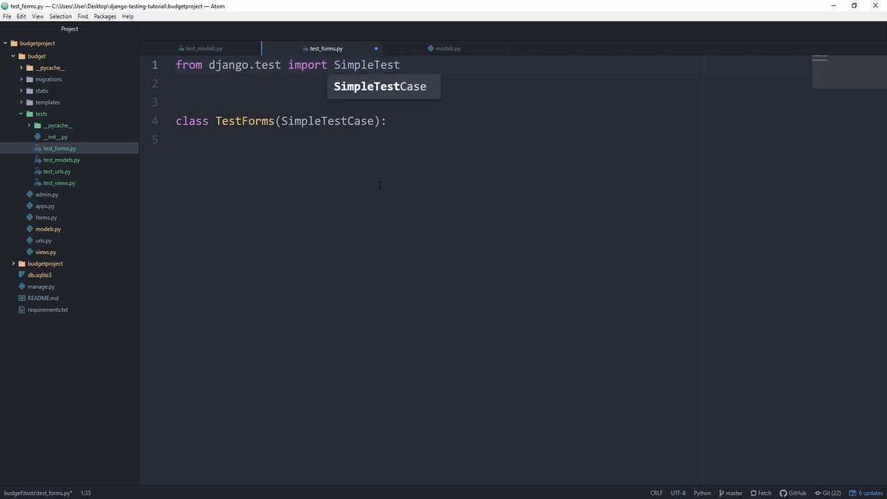
{"action": "type", "text": "Case"}
{"action": "key", "text": "Return"}
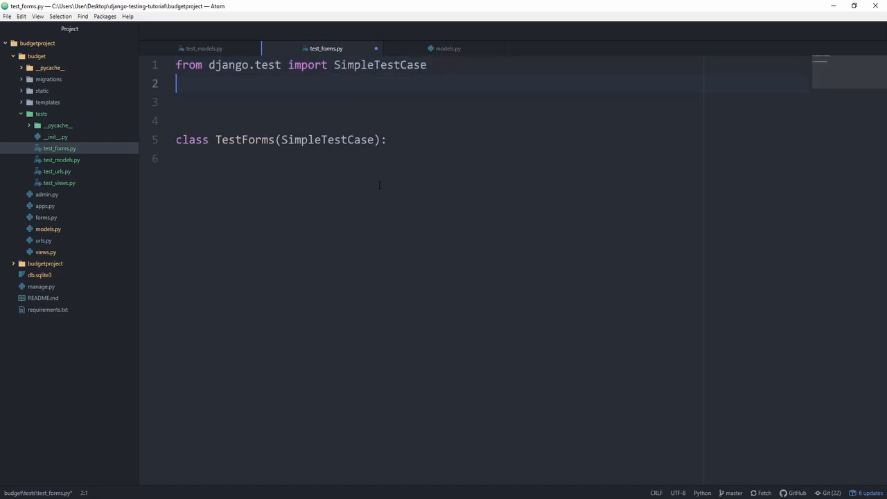
{"action": "type", "text": "from budget.forms"}
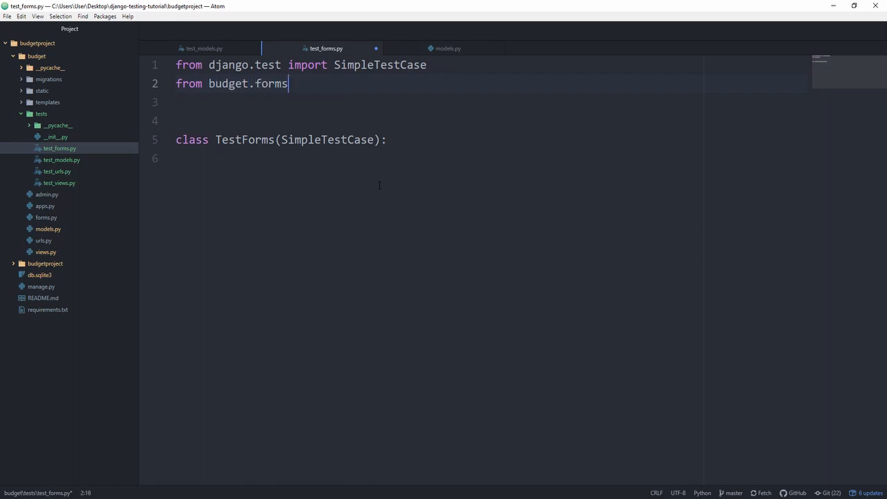
{"action": "type", "text": " import Expen"}
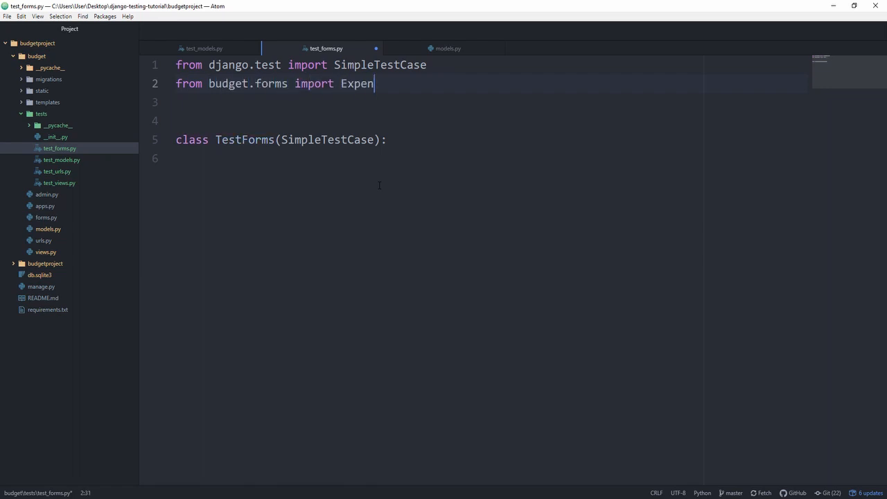
{"action": "type", "text": "seForm"}
{"action": "key", "text": "Down"}
{"action": "key", "text": "Down"}
{"action": "key", "text": "Down"}
{"action": "key", "text": "Down"}
Define test_expense_form_valid_data creating an ExpenseForm with a multi-line data dict starting with a title entry.
{"action": "key", "text": "Return"}
{"action": "key", "text": "Tab"}
{"action": "type", "text": "def te"}
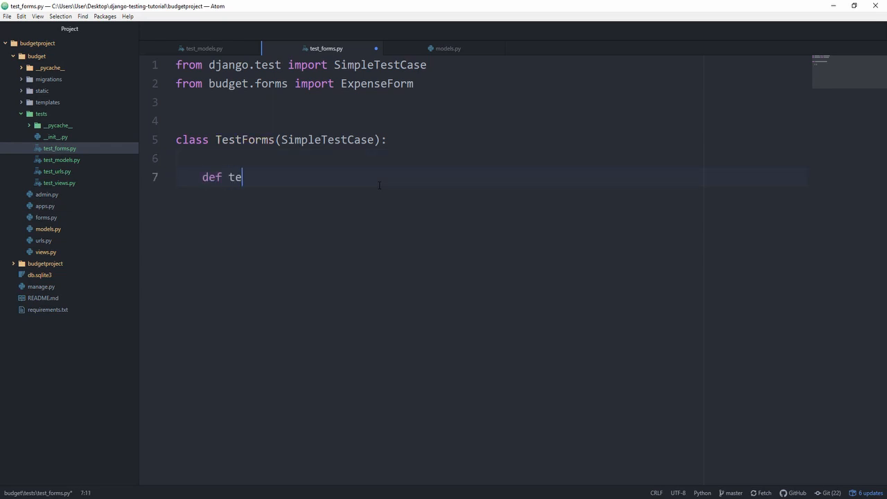
{"action": "type", "text": "st_expense_for"}
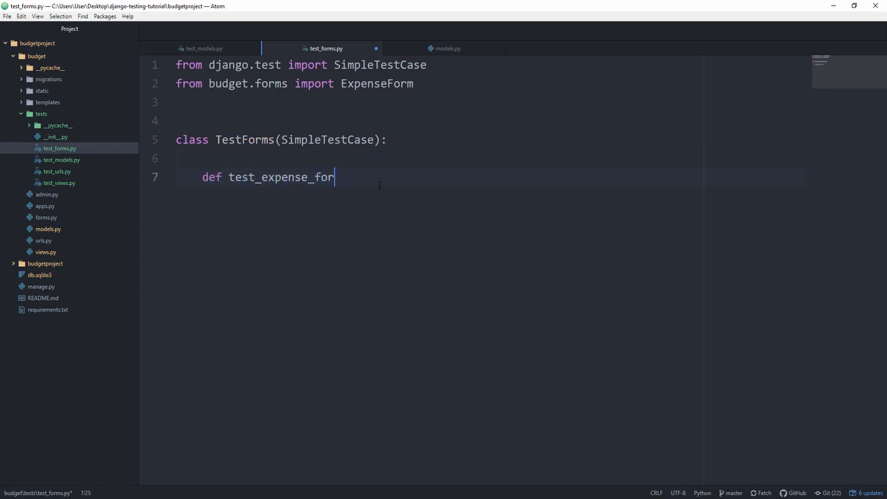
{"action": "type", "text": "m_valid_d"}
{"action": "type", "text": "ata(self):"}
{"action": "key", "text": "Return"}
{"action": "type", "text": "form"}
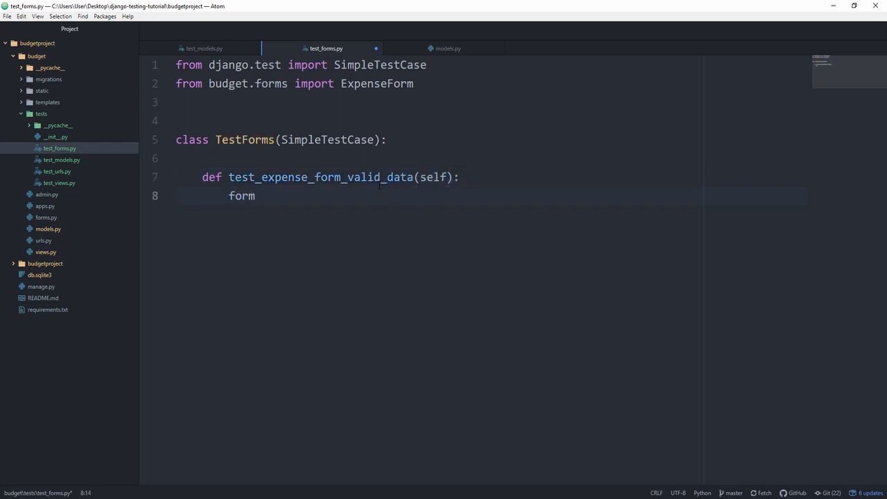
{"action": "type", "text": " = Ex"}
{"action": "type", "text": "penseForm("}
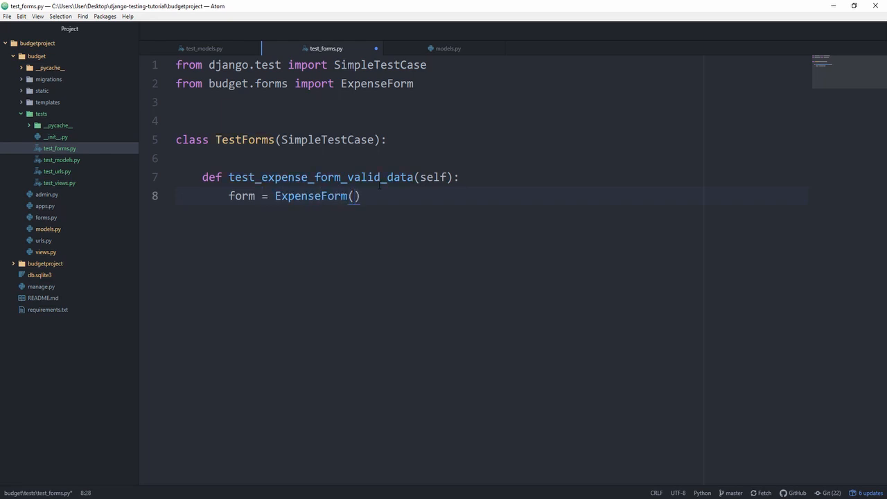
{"action": "type", "text": "data="}
{"action": "type", "text": "{"}
{"action": "key", "text": "Return"}
{"action": "key", "text": "Tab"}
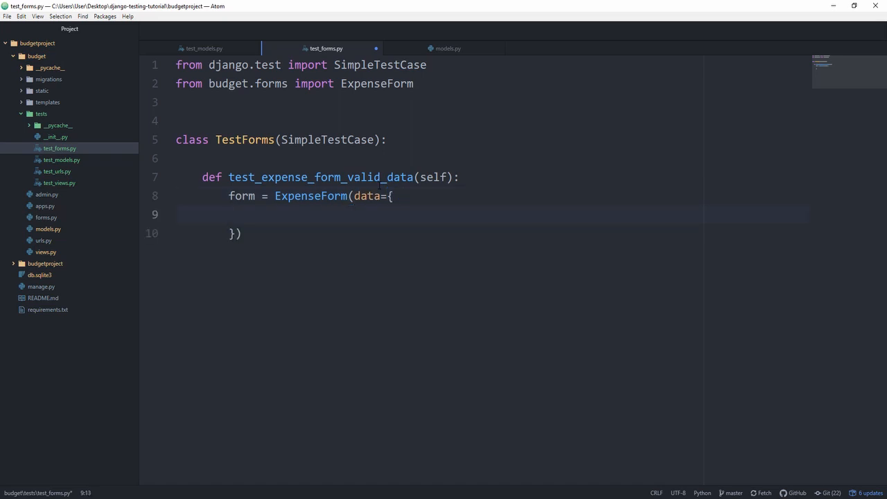
{"action": "type", "text": "'"}
{"action": "type", "text": "t"}
{"action": "type", "text": "itle'"}
{"action": "type", "text": ". 'Ex"}
{"action": "key", "text": "BackSpace"}
{"action": "key", "text": "BackSpace"}
{"action": "key", "text": "BackSpace"}
{"action": "key", "text": "BackSpace"}
{"action": "key", "text": "BackSpace"}
{"action": "type", "text": "'expense1',"}
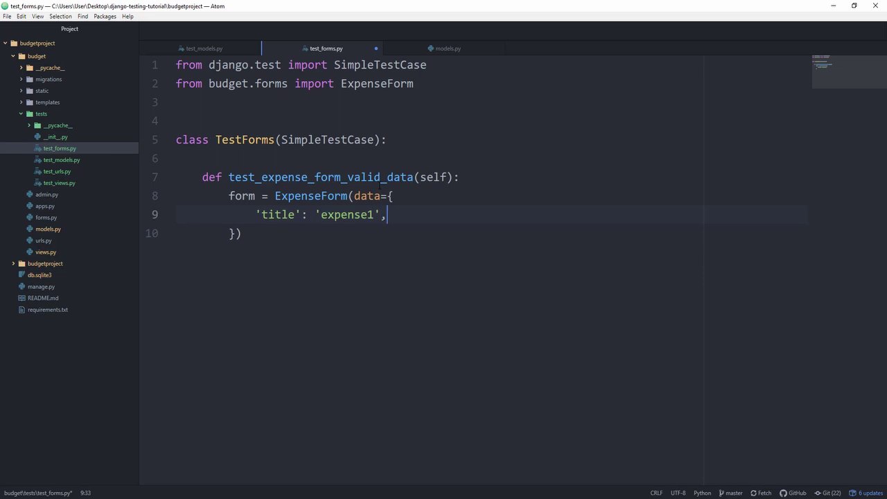
Add amount and 'category': 'development' entries and assert self.assertTrue(form.is_valid()).
{"action": "key", "text": "Return"}
{"action": "type", "text": "'a"}
{"action": "type", "text": "mount':"}
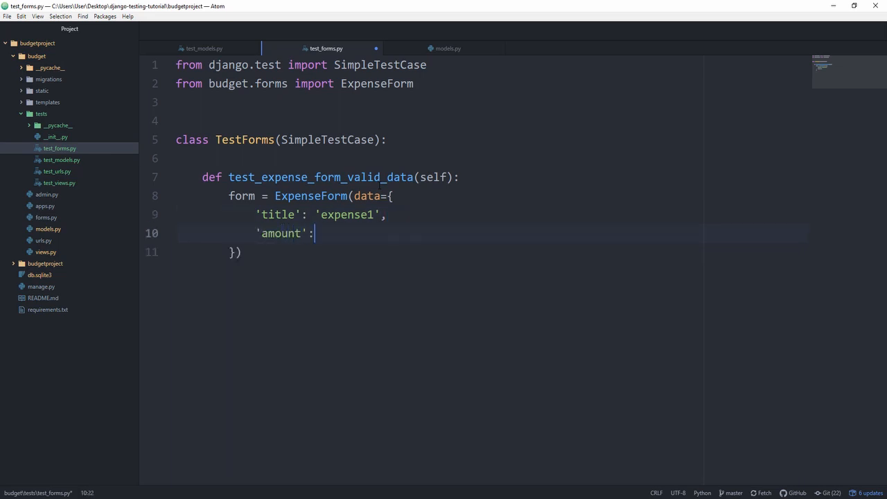
{"action": "type", "text": " 1000,"}
{"action": "key", "text": "Return"}
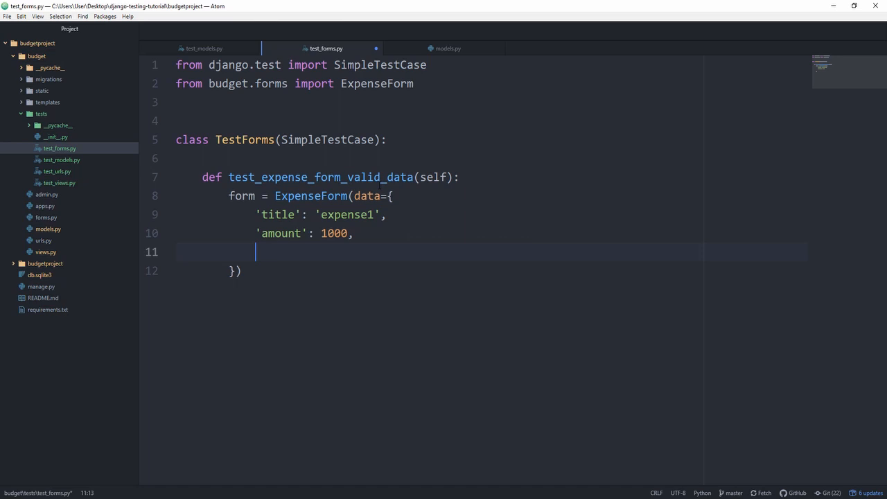
{"action": "type", "text": "'"}
{"action": "type", "text": "category'."}
{"action": "key", "text": "BackSpace"}
{"action": "key", "text": "BackSpace"}
{"action": "type", "text": ": 'developmen"}
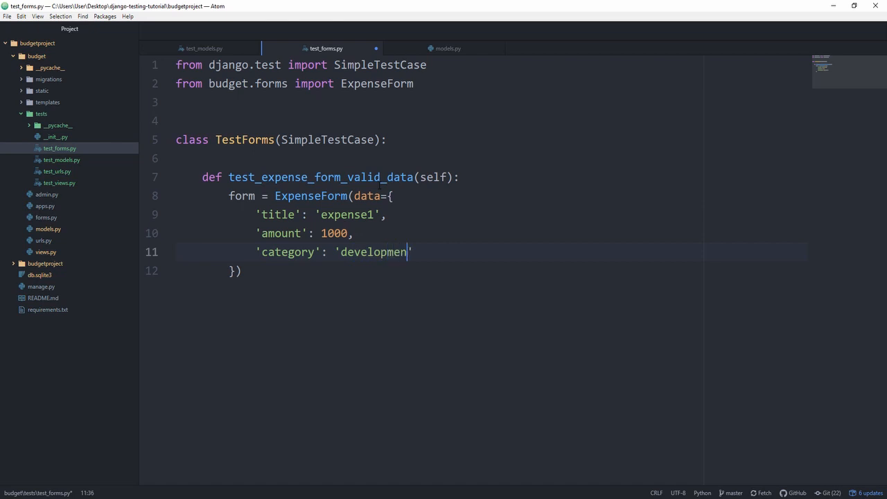
{"action": "type", "text": "t"}
{"action": "left_click", "coordinate": [272, 275]}
{"action": "key", "text": "Return"}
{"action": "key", "text": "Return"}
{"action": "type", "text": "self.assert"}
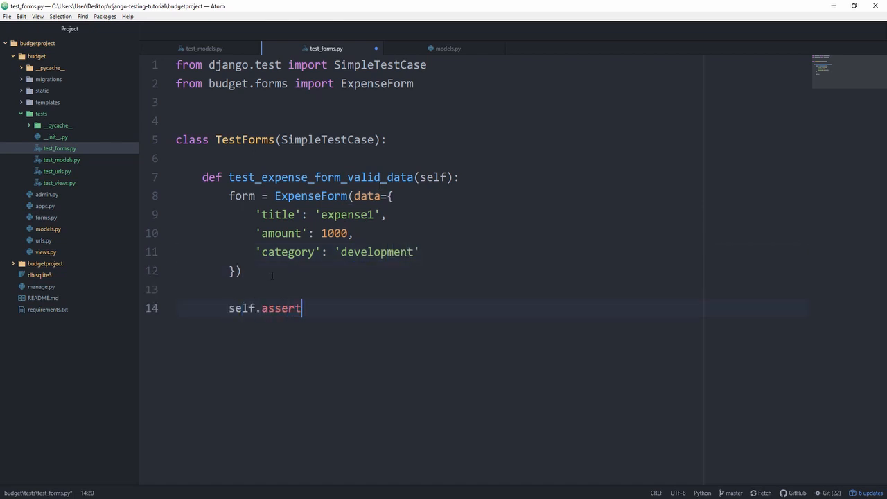
{"action": "type", "text": "True(form."}
{"action": "type", "text": "is_valid("}
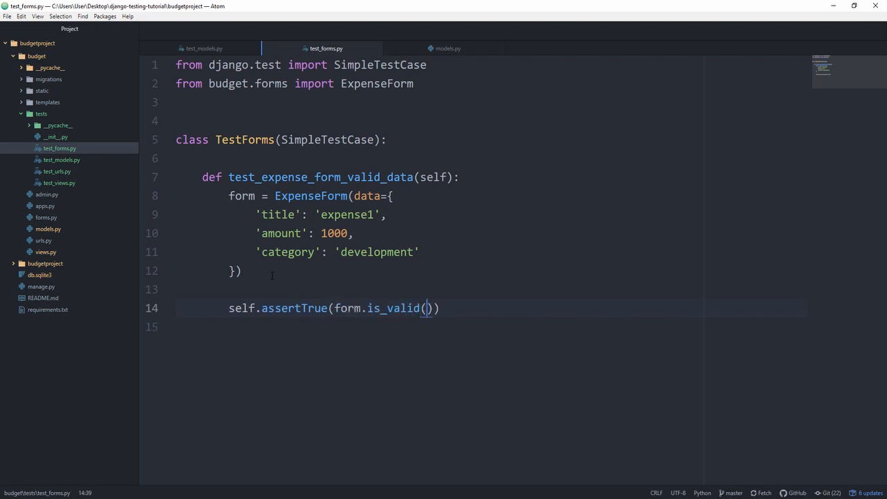
{"action": "double_click", "coordinate": [264, 306]}
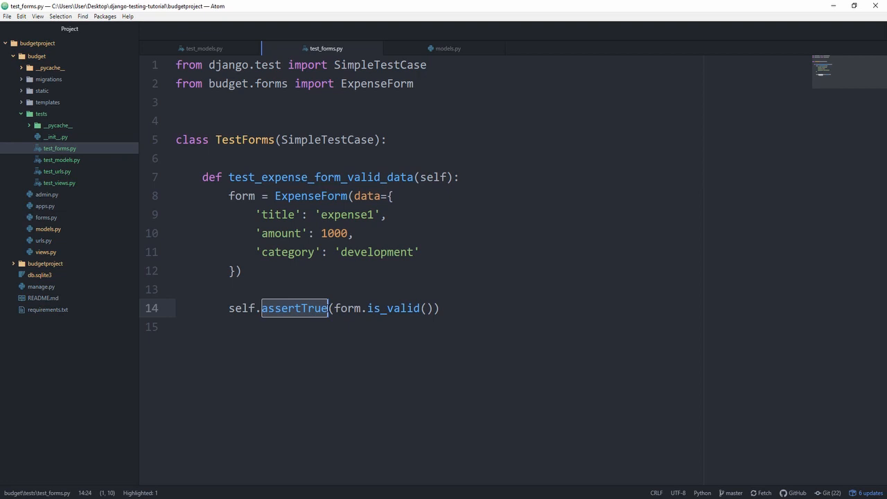
Define test_expense_form_no_data(self) building form = ExpenseForm(data={}).
{"action": "left_click", "coordinate": [394, 350]}
{"action": "key", "text": "Return"}
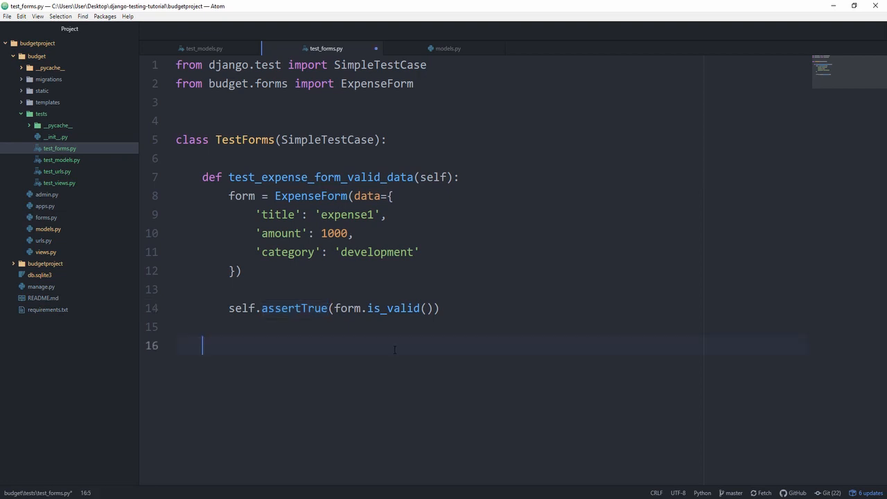
{"action": "type", "text": "def "}
{"action": "type", "text": "test_expense_f"}
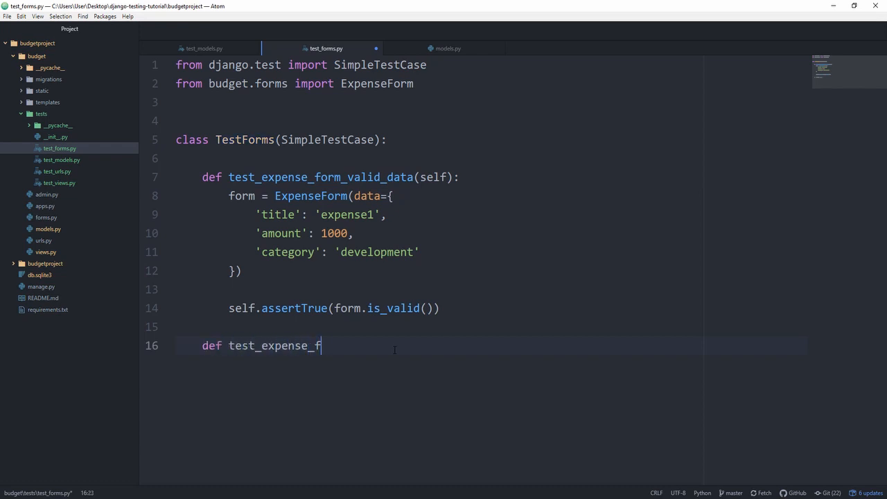
{"action": "type", "text": "orm_no_data("}
{"action": "type", "text": "self9"}
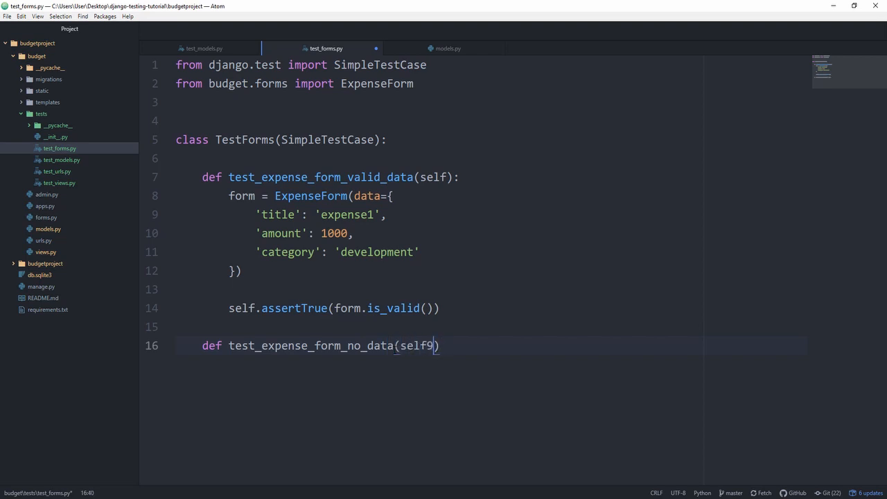
{"action": "key", "text": "BackSpace"}
{"action": "type", "text": "):"}
{"action": "key", "text": "Return"}
{"action": "type", "text": "fo"}
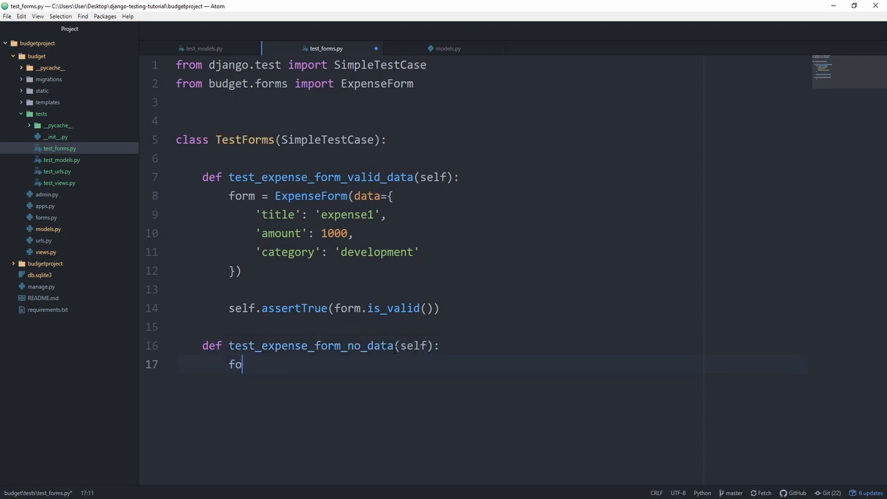
{"action": "type", "text": "rm = Expense"}
{"action": "type", "text": "Form(data"}
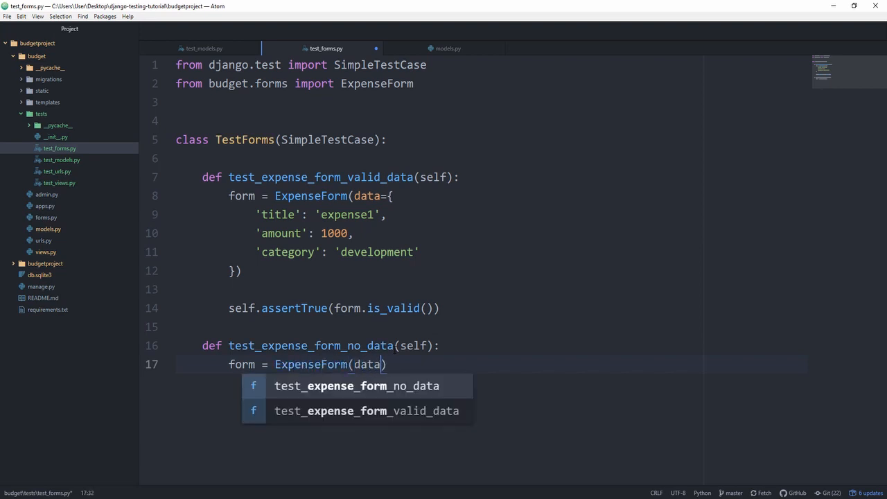
{"action": "type", "text": "={}"}
{"action": "key", "text": "End"}
{"action": "key", "text": "Return"}
{"action": "key", "text": "Return"}
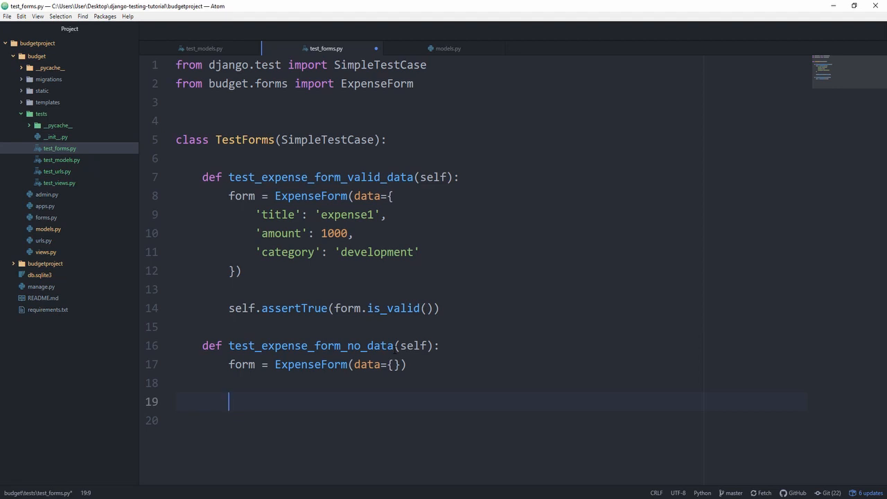
{"action": "type", "text": "self.assert"}
{"action": "type", "text": "False(form.i"}
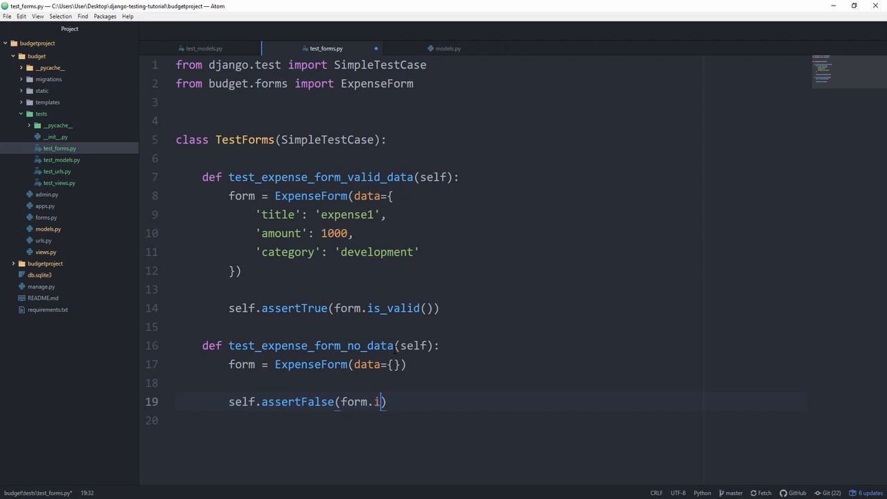
{"action": "type", "text": "s_valid()"}
Assert self.assertFalse(form.is_valid()) and self.assertEquals(len(form.errors), 3), then save the file.
{"action": "key", "text": "Return"}
{"action": "type", "text": "sel"}
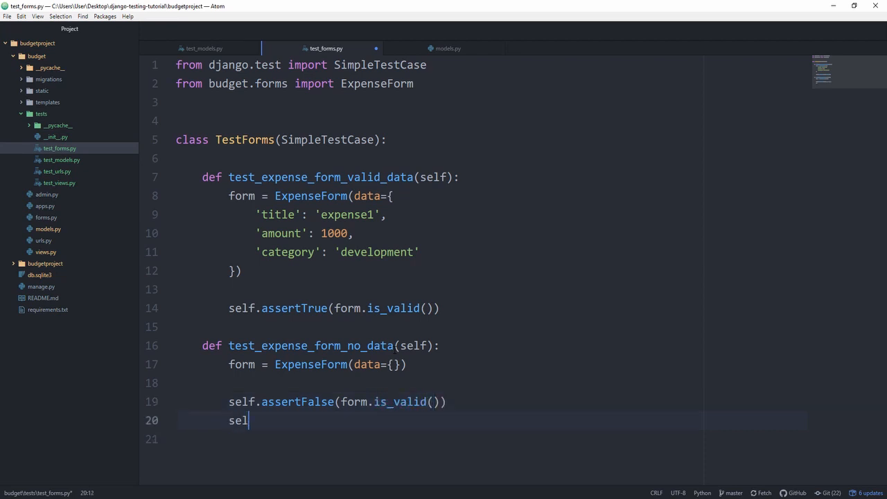
{"action": "type", "text": "f.assertEqau"}
{"action": "key", "text": "BackSpace"}
{"action": "key", "text": "BackSpace"}
{"action": "type", "text": "uals"}
{"action": "key", "text": "BackSpace"}
{"action": "key", "text": "BackSpace"}
{"action": "key", "text": "BackSpace"}
{"action": "key", "text": "BackSpace"}
{"action": "type", "text": "ual"}
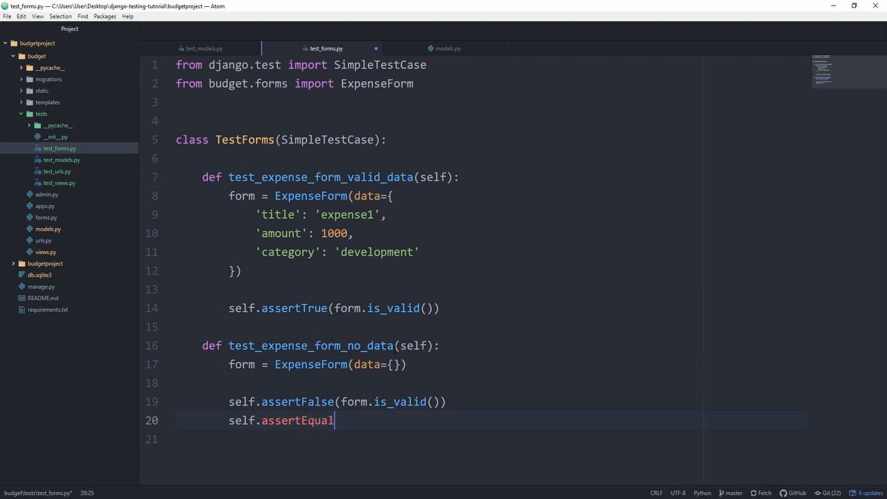
{"action": "type", "text": "s("}
{"action": "left_click_drag", "start_coordinate": [255, 215], "coordinate": [458, 213]}
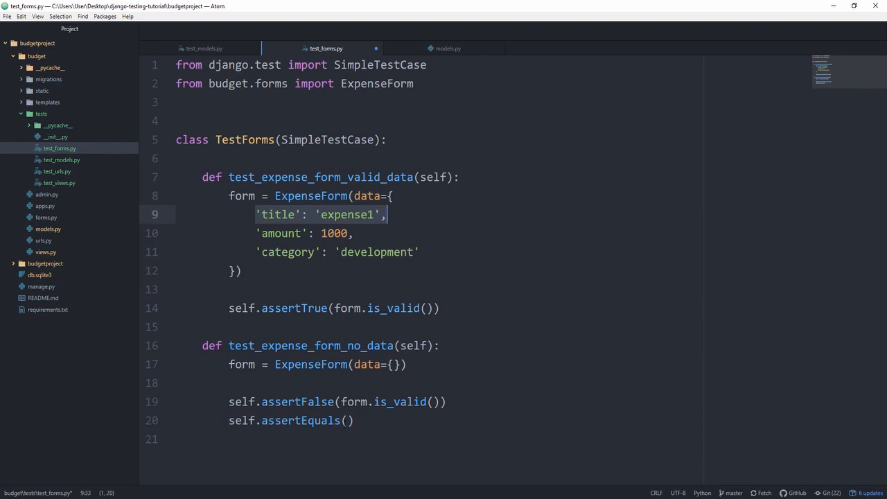
{"action": "left_click", "coordinate": [348, 420]}
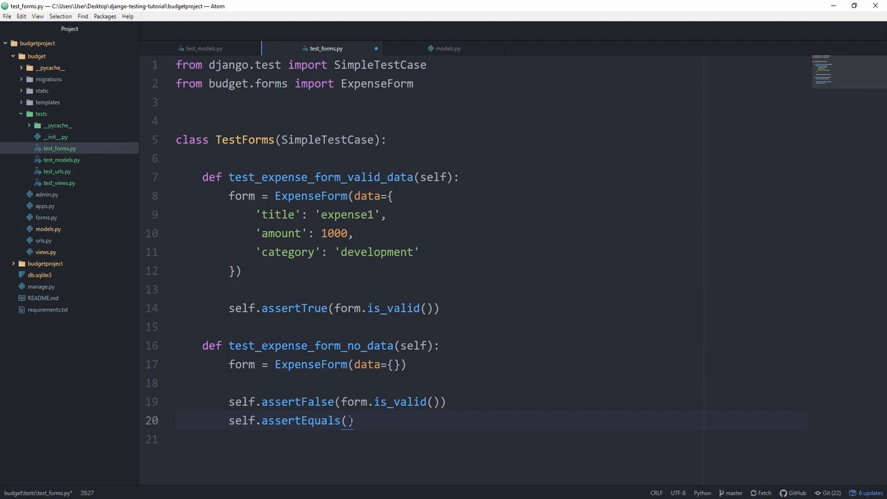
{"action": "type", "text": "len(form"}
{"action": "type", "text": ".errors)"}
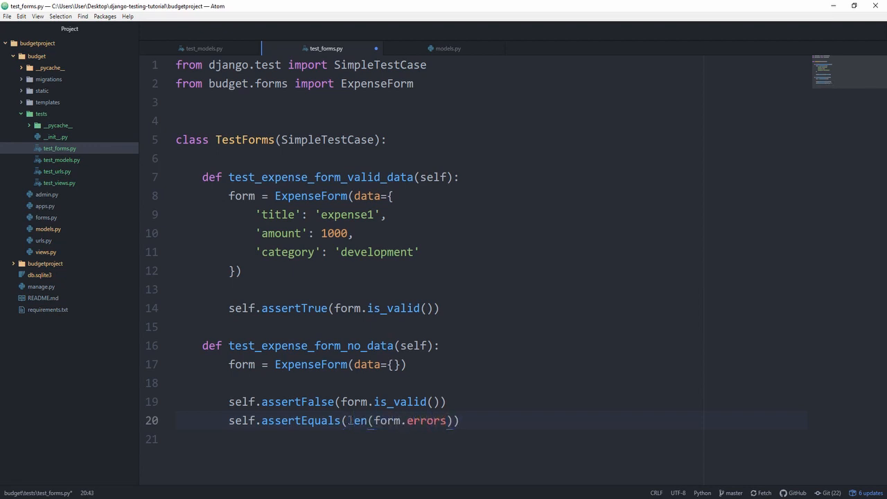
{"action": "type", "text": ", 3)"}
{"action": "left_click", "coordinate": [507, 215]}
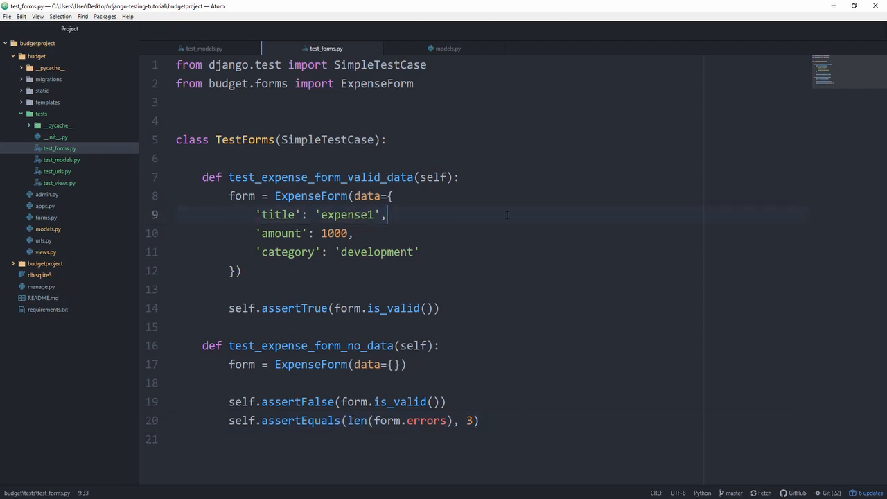